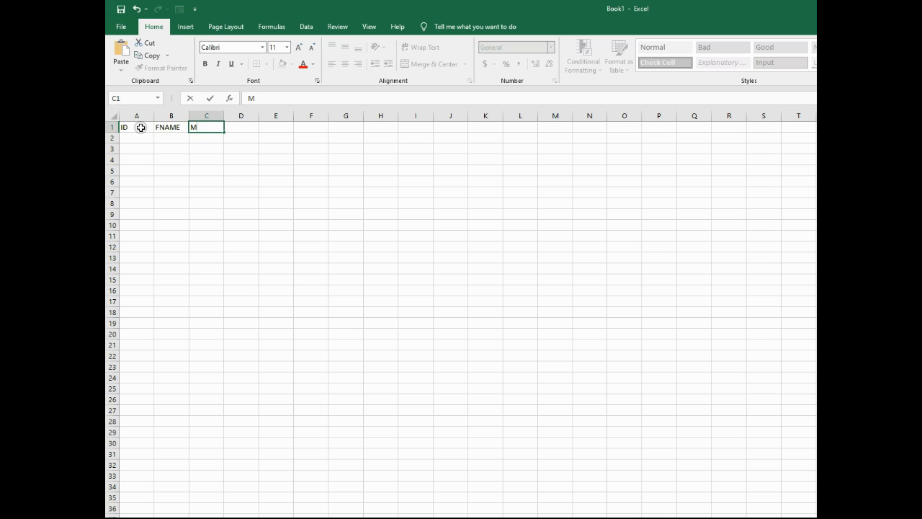
# Step: Enter the headers MNAME, LNAME and ADDRESS in cells C1 through E1
pyautogui.press('Tab')
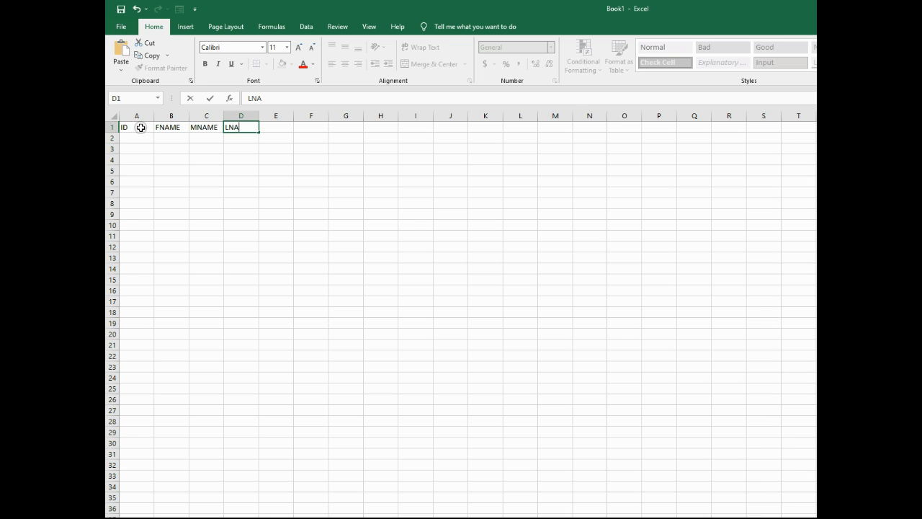
pyautogui.press('Tab')
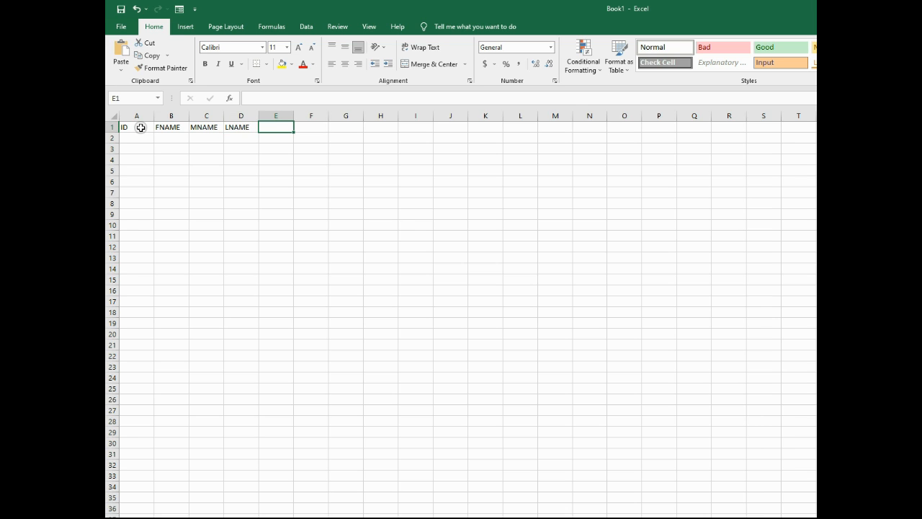
pyautogui.write('ADDRESS')
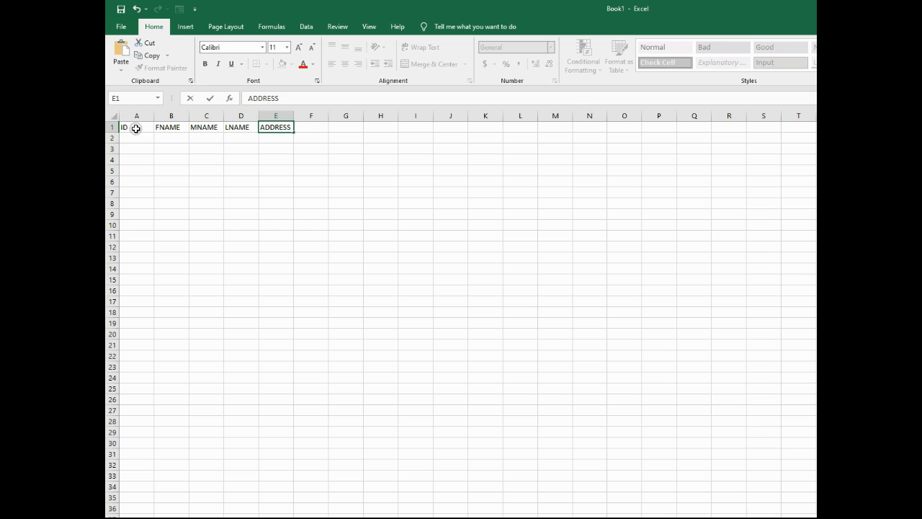
pyautogui.click(131, 127)
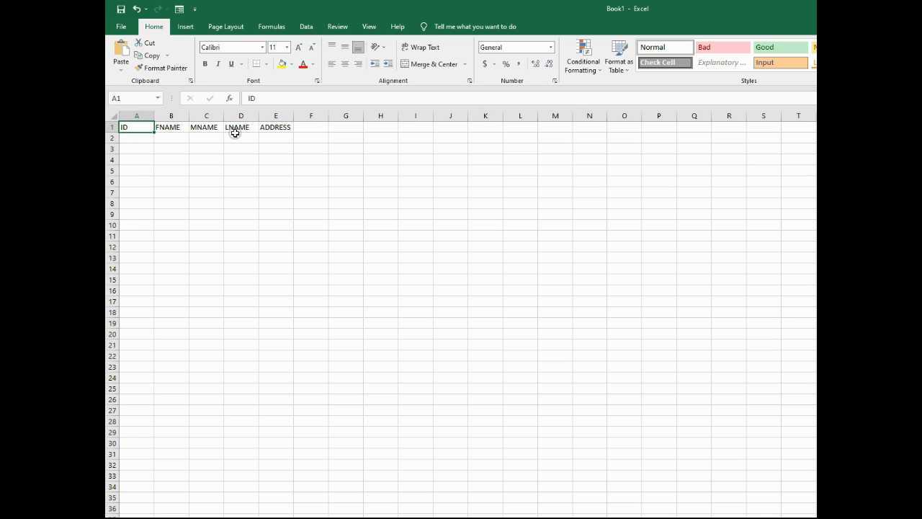
# Step: Convert the header range A1:E1 into a table, specifying that it has headers
pyautogui.click(135, 127)
pyautogui.moveTo(144, 126); pyautogui.dragTo(277, 128)
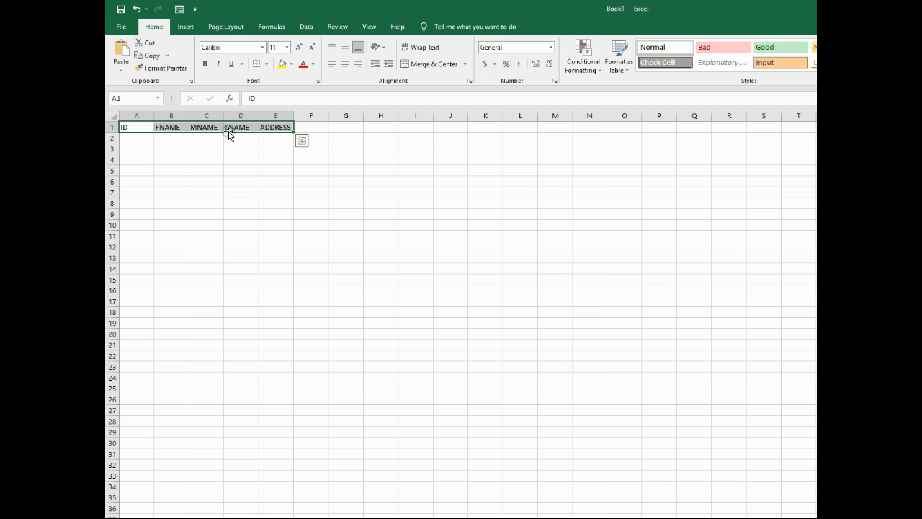
pyautogui.click(190, 27)
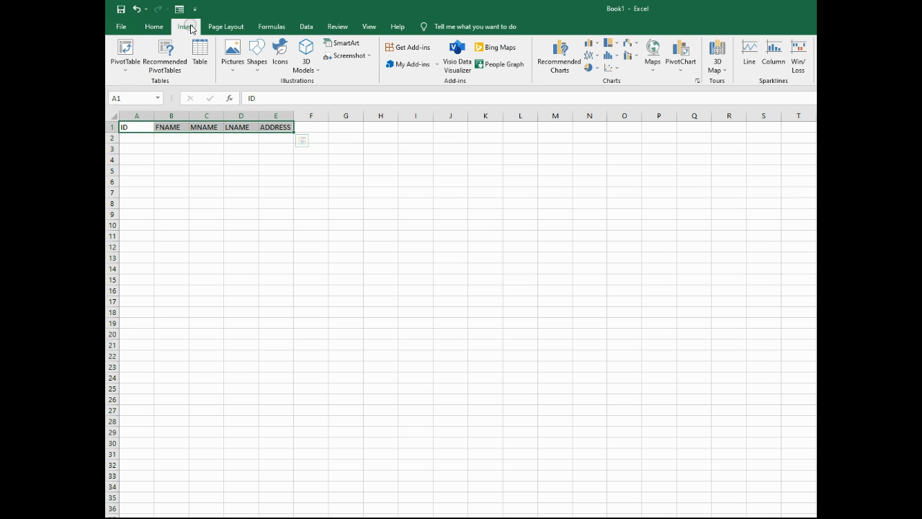
pyautogui.click(199, 54)
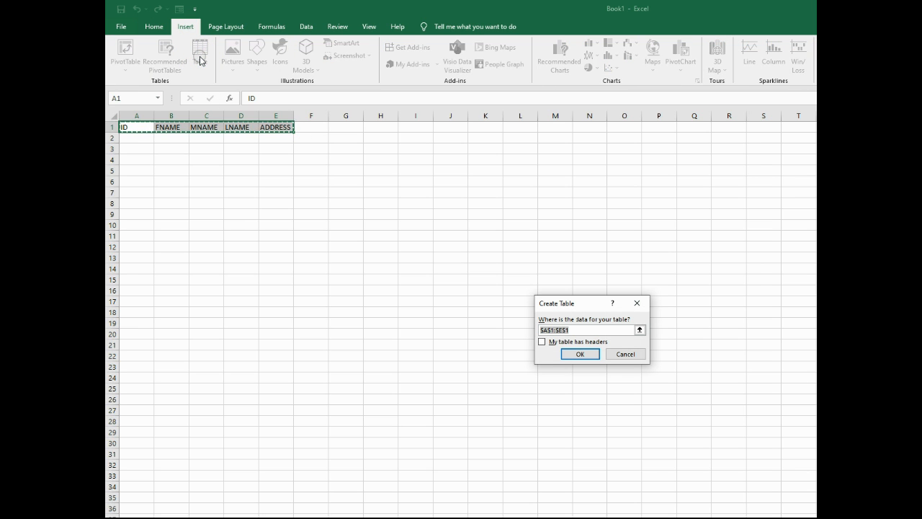
pyautogui.click(543, 343)
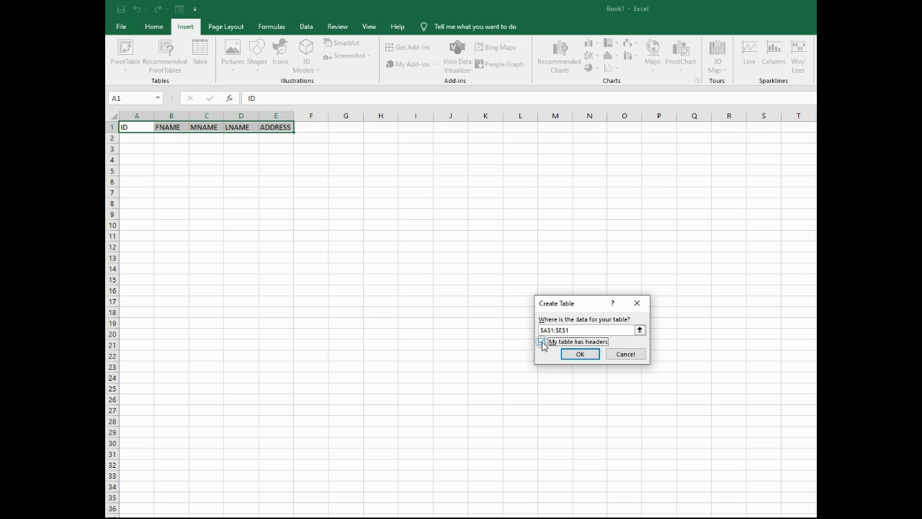
pyautogui.click(583, 355)
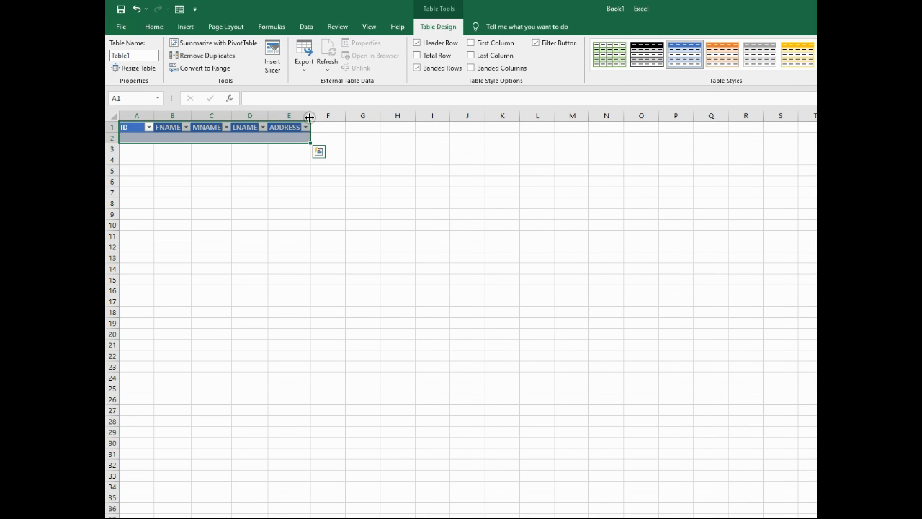
# Step: Widen table columns A through E, making the ADDRESS column the widest
pyautogui.moveTo(311, 115); pyautogui.dragTo(337, 116)
pyautogui.click(353, 177)
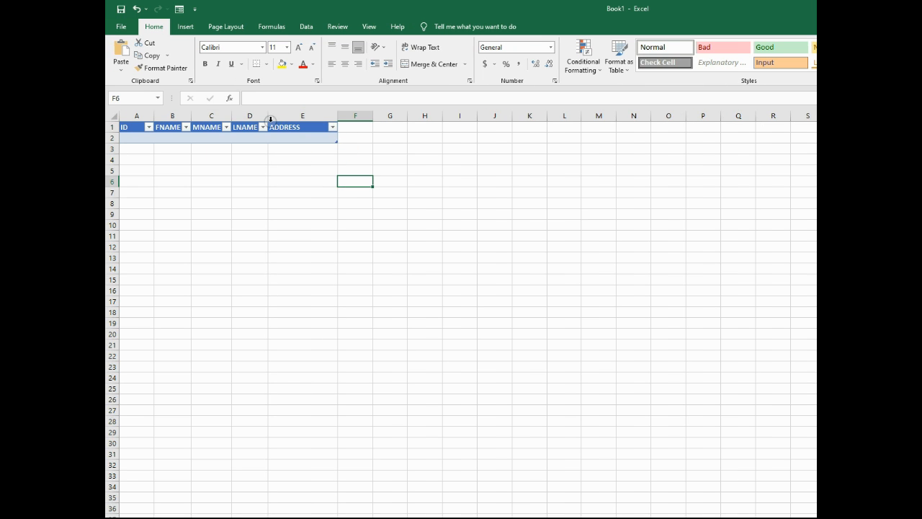
pyautogui.doubleClick(267, 119)
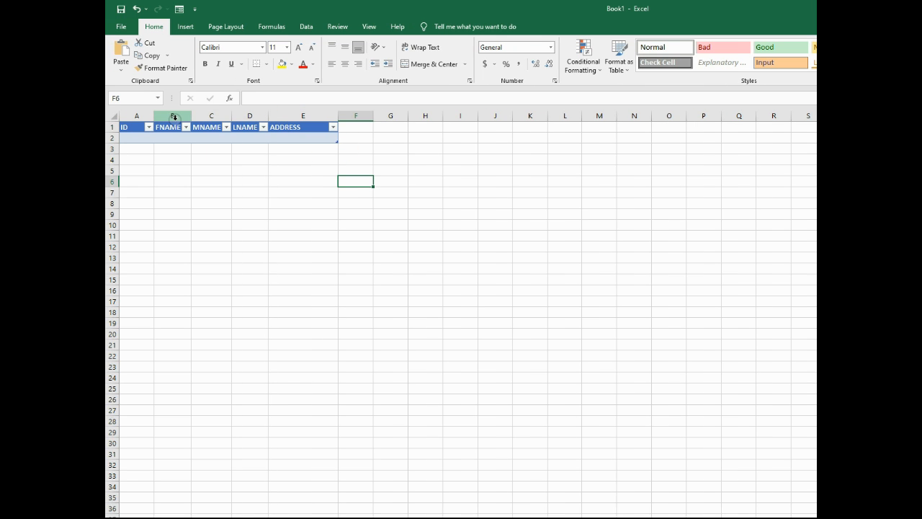
pyautogui.moveTo(154, 118); pyautogui.dragTo(375, 117)
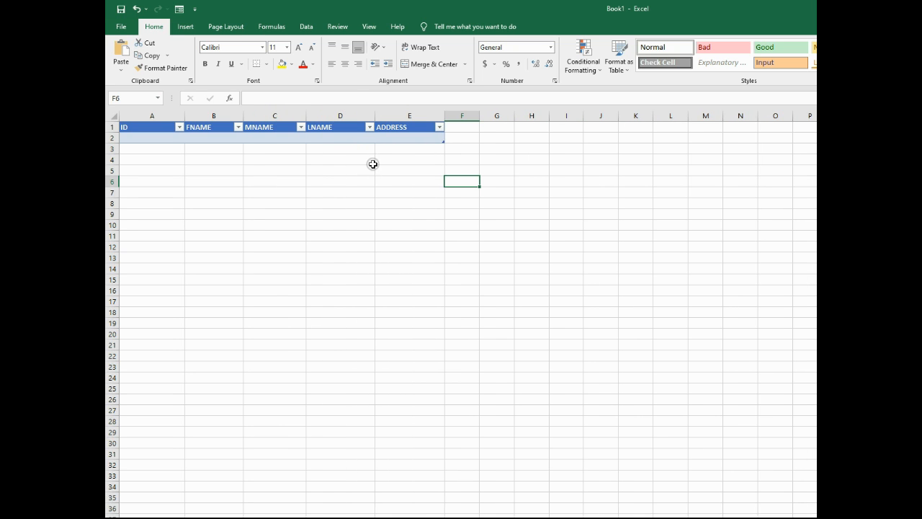
pyautogui.moveTo(446, 115); pyautogui.dragTo(461, 115)
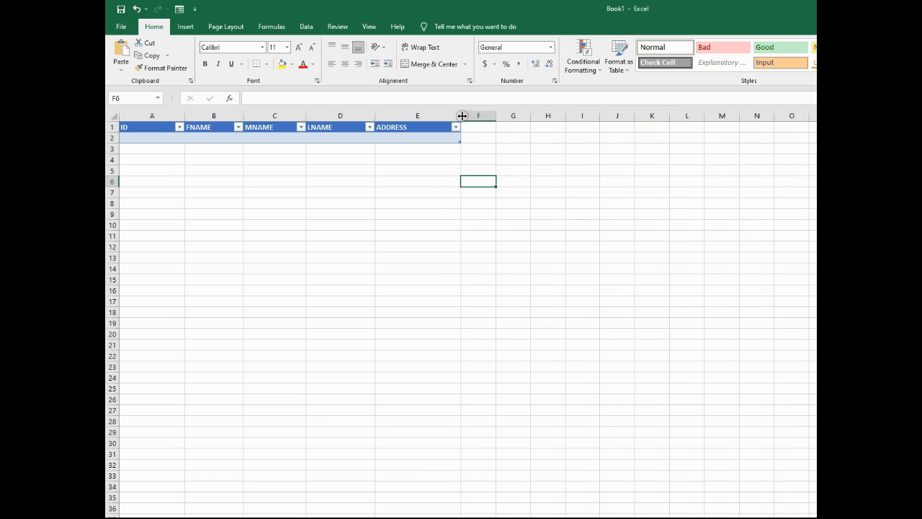
pyautogui.click(151, 138)
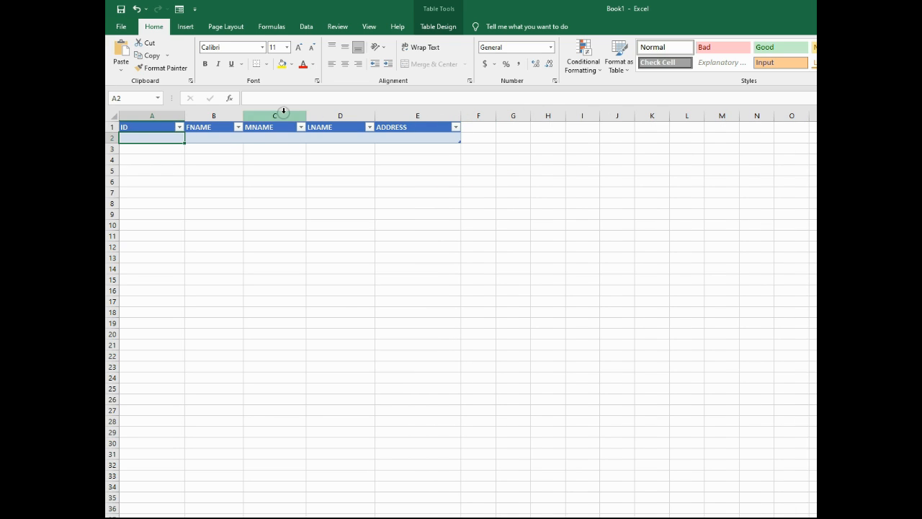
# Step: With the table's header row selected, open the ribbon customization options and list All Commands
pyautogui.moveTo(162, 128); pyautogui.dragTo(414, 128)
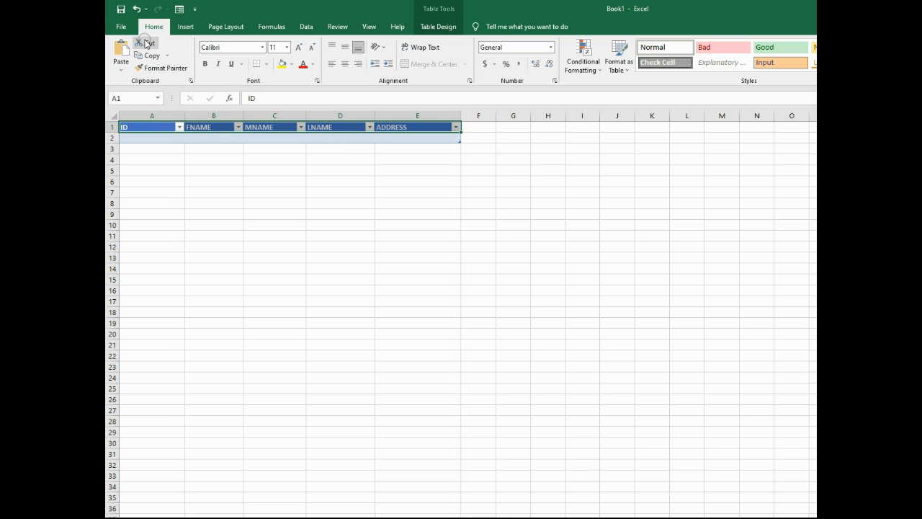
pyautogui.click(121, 27)
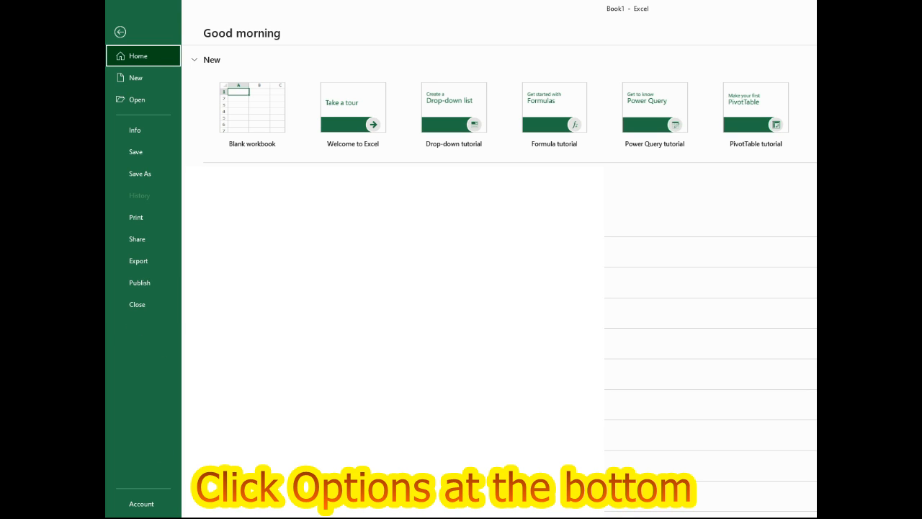
pyautogui.click(141, 517)
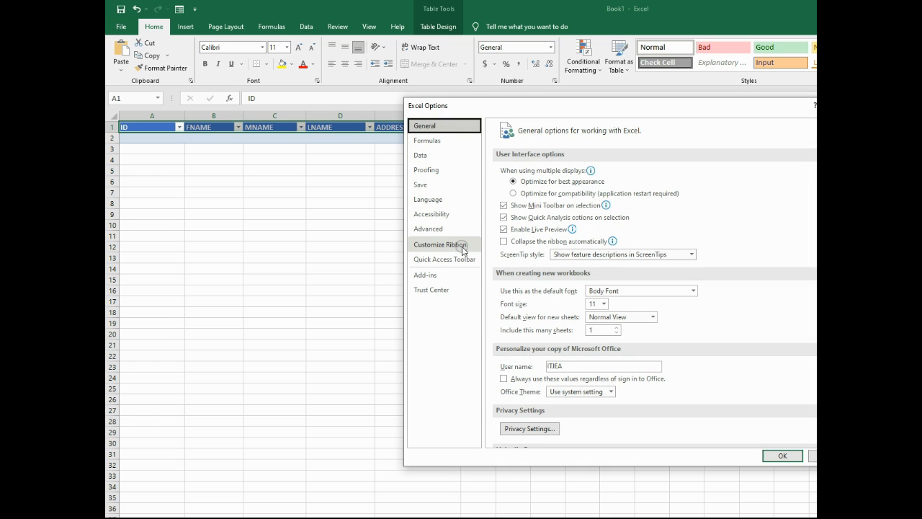
pyautogui.click(447, 247)
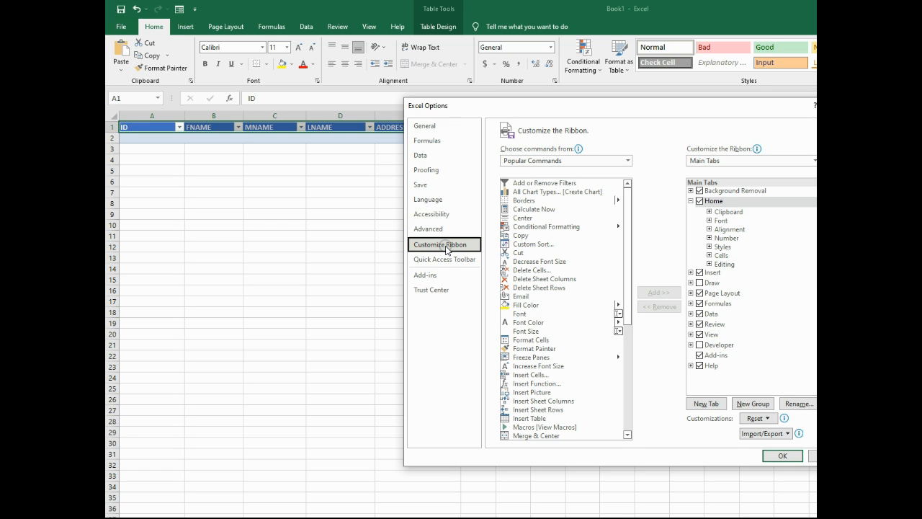
pyautogui.click(627, 161)
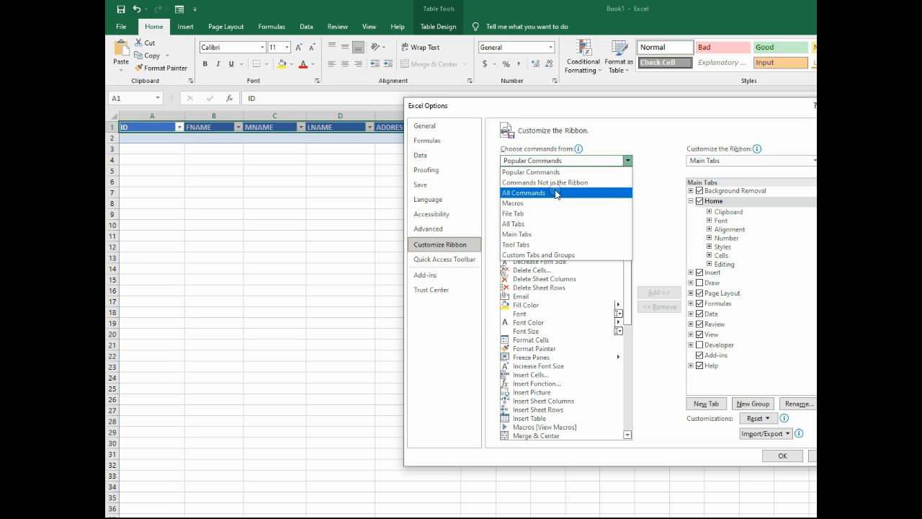
pyautogui.click(542, 193)
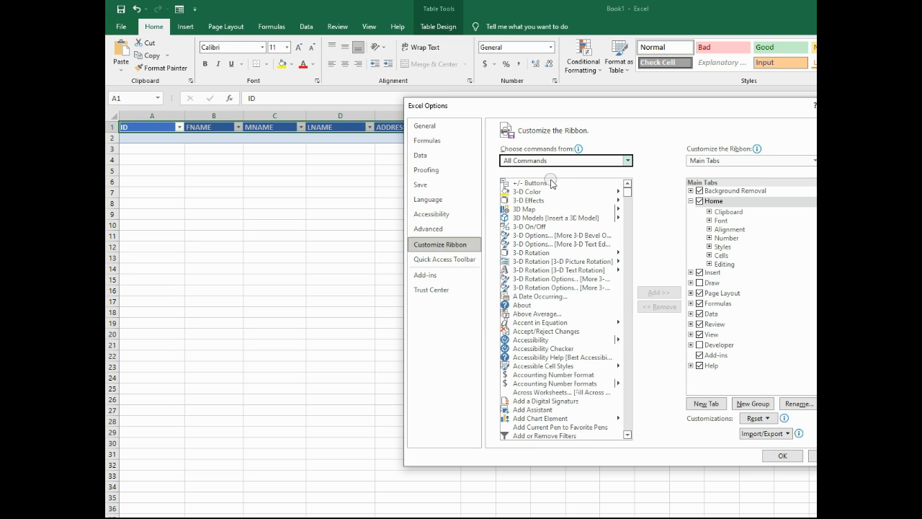
# Step: Find and select the Form... command in the list of all commands
pyautogui.click(543, 184)
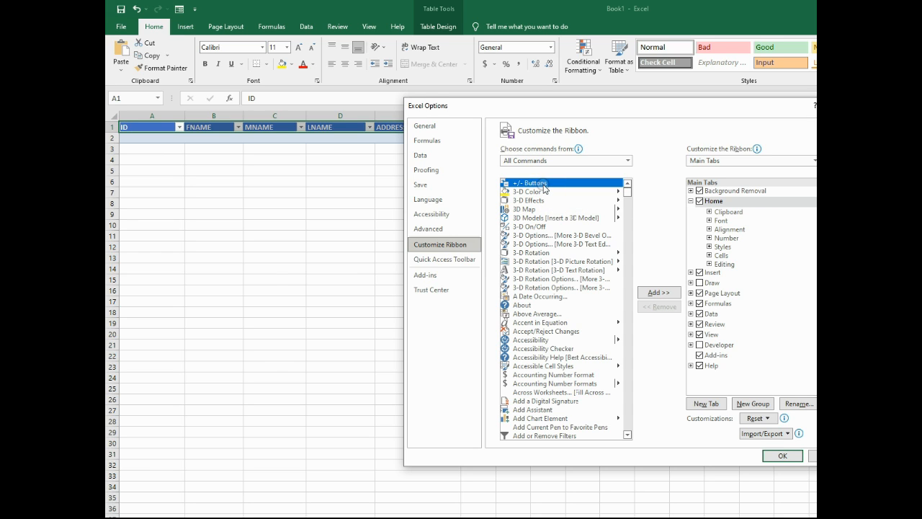
pyautogui.press('f')
pyautogui.scroll(-3, 573, 331)
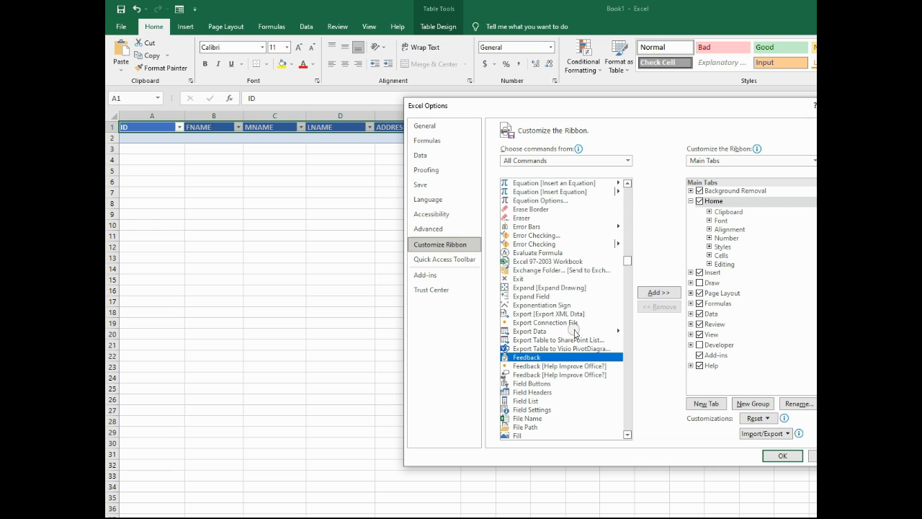
pyautogui.scroll(-4, 569, 360)
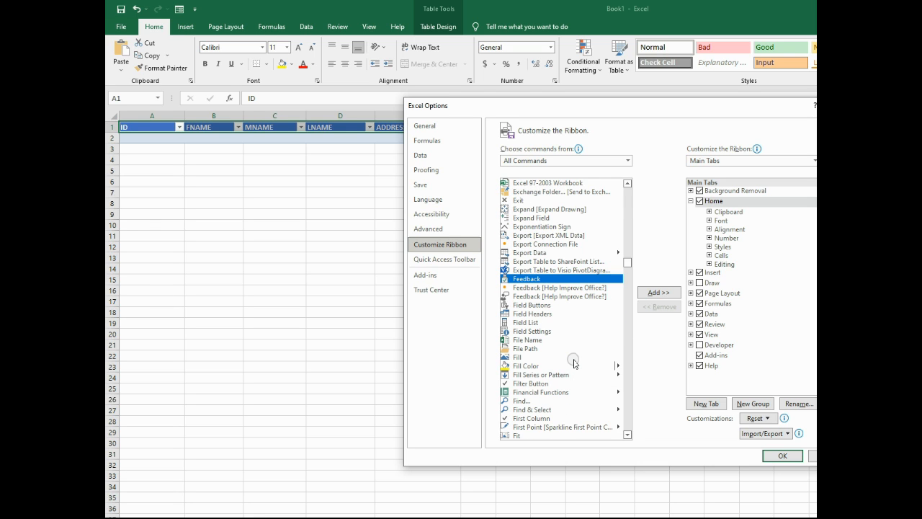
pyautogui.scroll(-4, 574, 363)
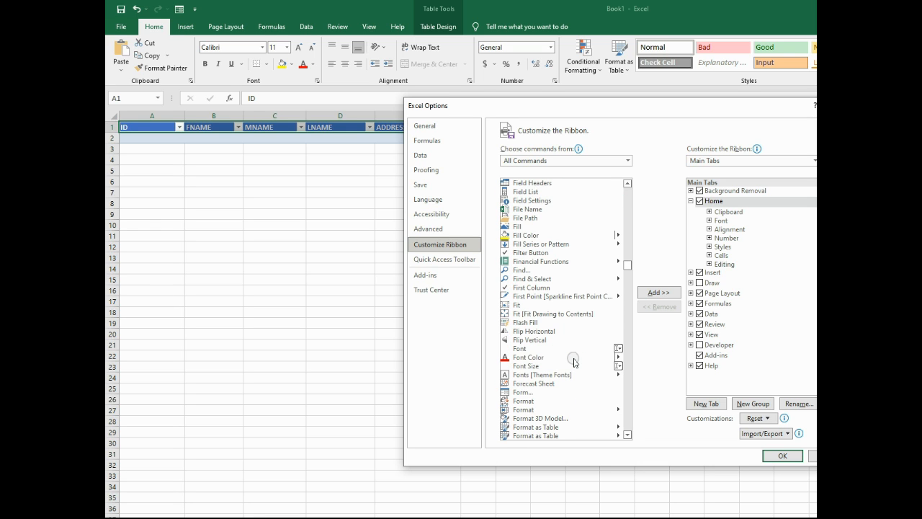
pyautogui.scroll(-1, 574, 362)
pyautogui.click(518, 366)
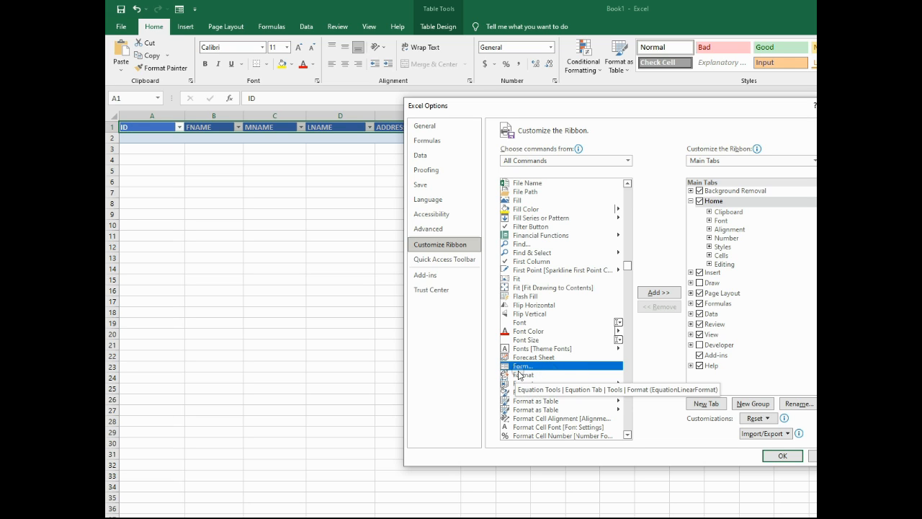
# Step: Create a new custom ribbon tab after Home and rename it DATA ENTRY
pyautogui.click(722, 409)
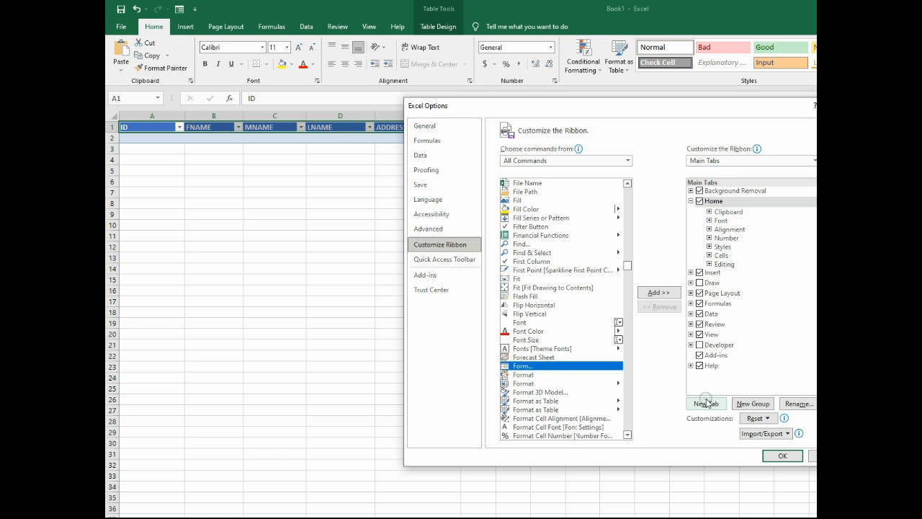
pyautogui.moveTo(730, 112); pyautogui.dragTo(670, 115)
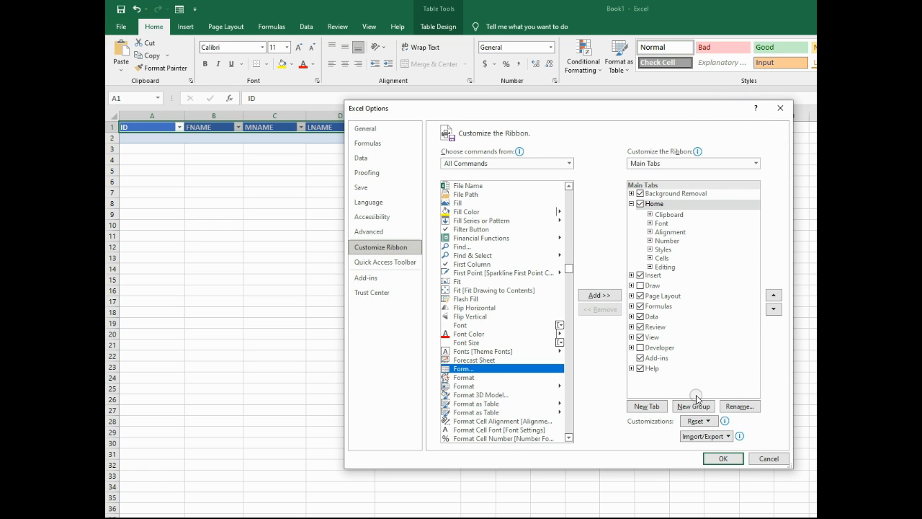
pyautogui.click(652, 409)
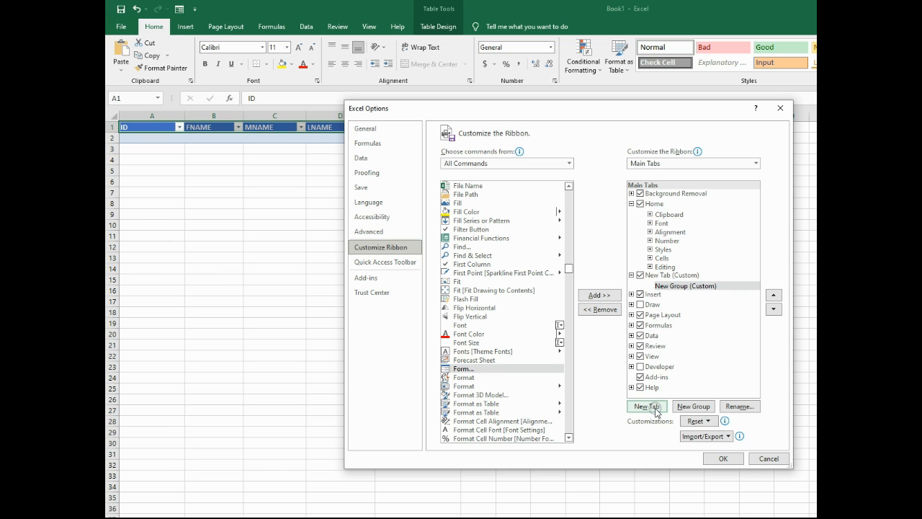
pyautogui.click(680, 277)
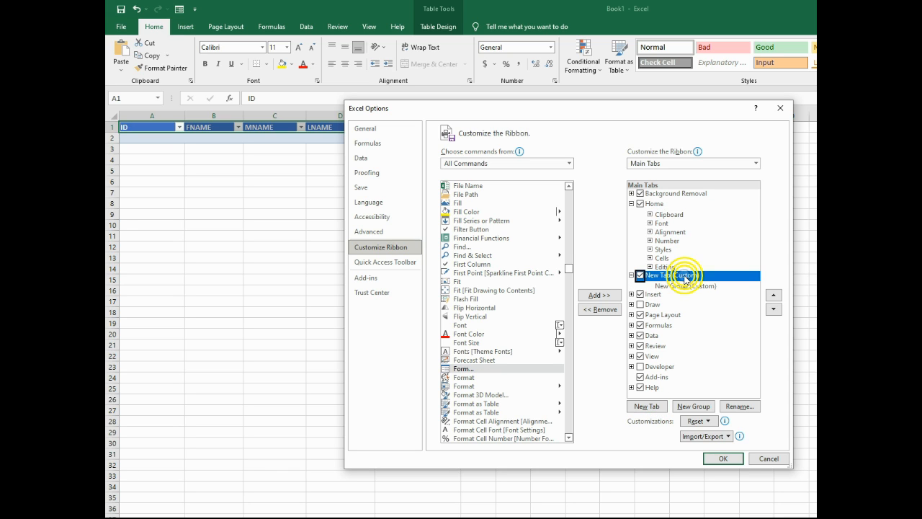
pyautogui.click(742, 406)
pyautogui.write('DATA ENTRY')
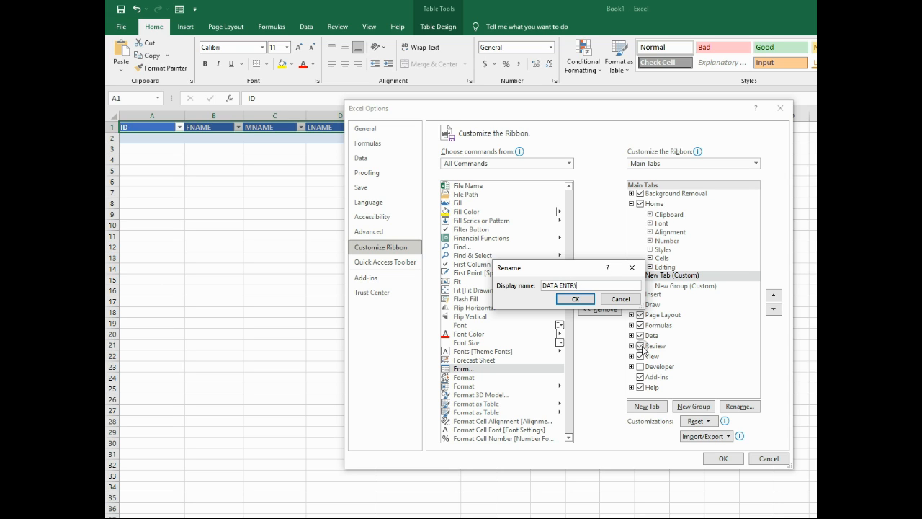
pyautogui.click(574, 301)
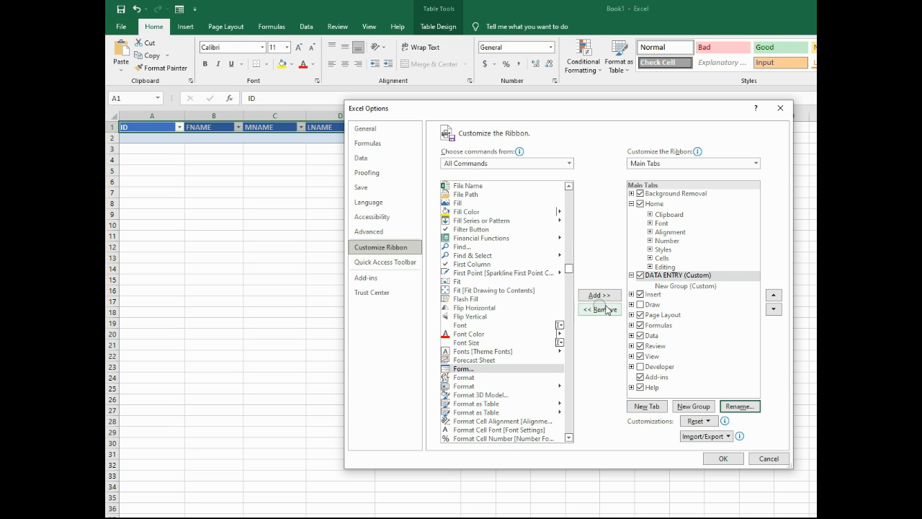
# Step: Add the Form... command to the new custom group under DATA ENTRY and apply the ribbon changes
pyautogui.click(691, 288)
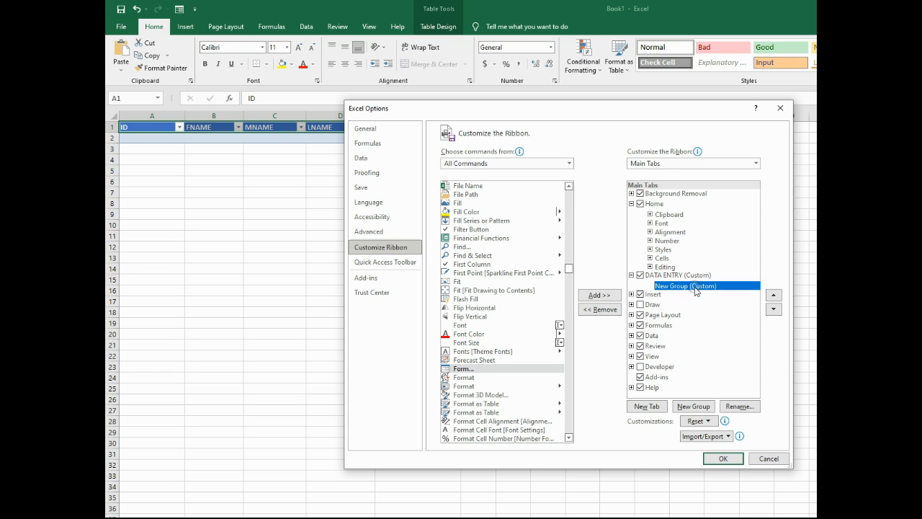
pyautogui.click(464, 370)
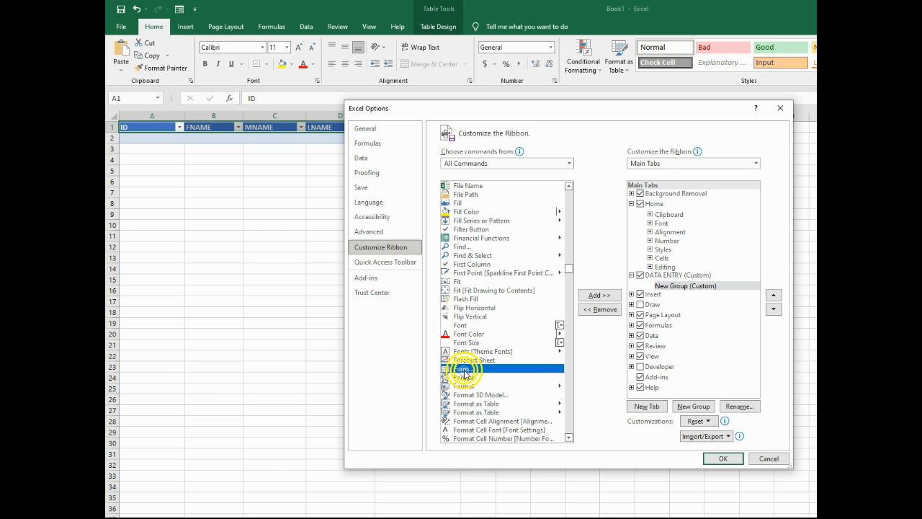
pyautogui.click(598, 297)
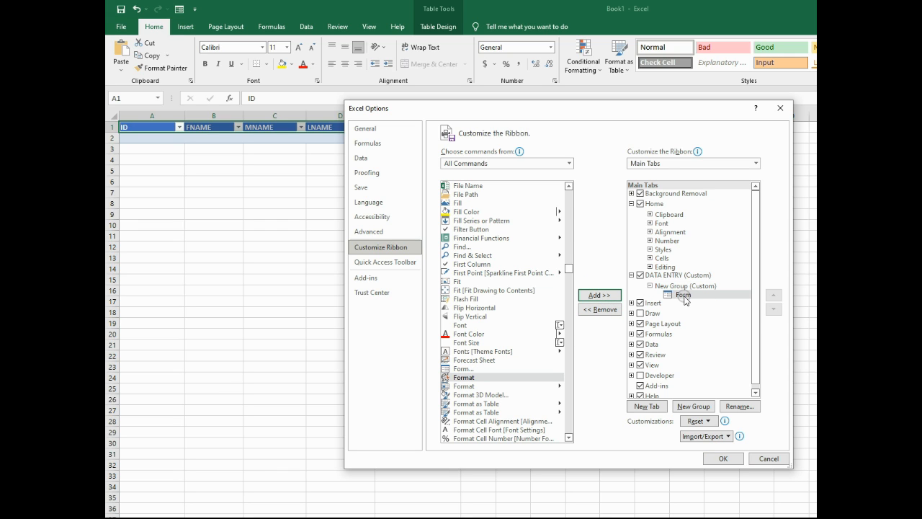
pyautogui.click(719, 459)
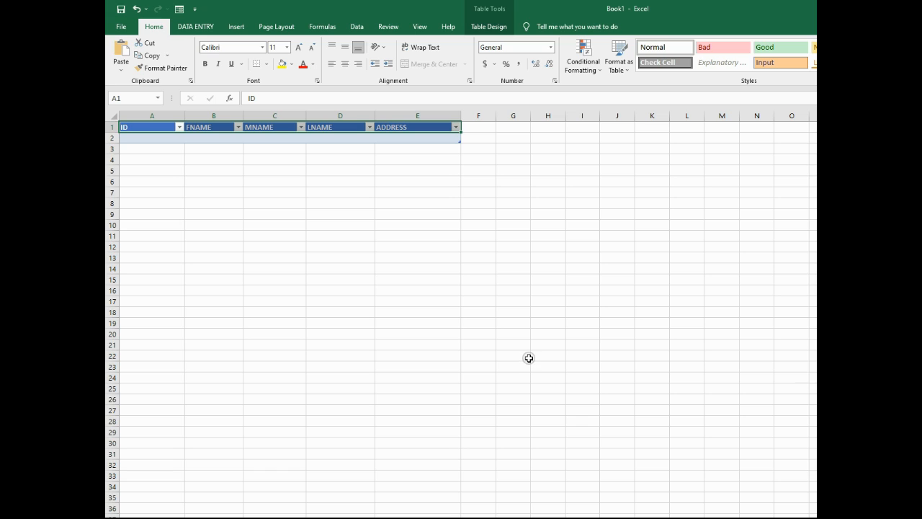
# Step: Open the data entry form for the table from its ID header cell and place the form below the table
pyautogui.click(162, 127)
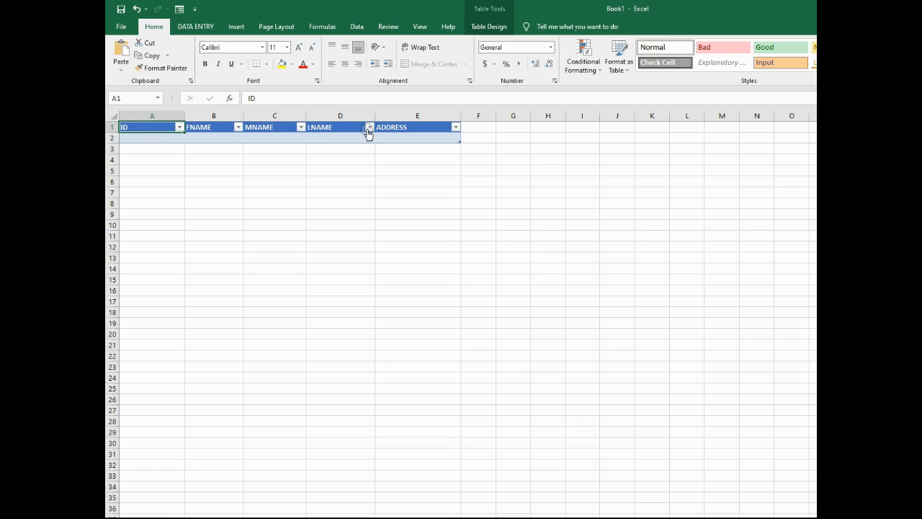
pyautogui.click(191, 29)
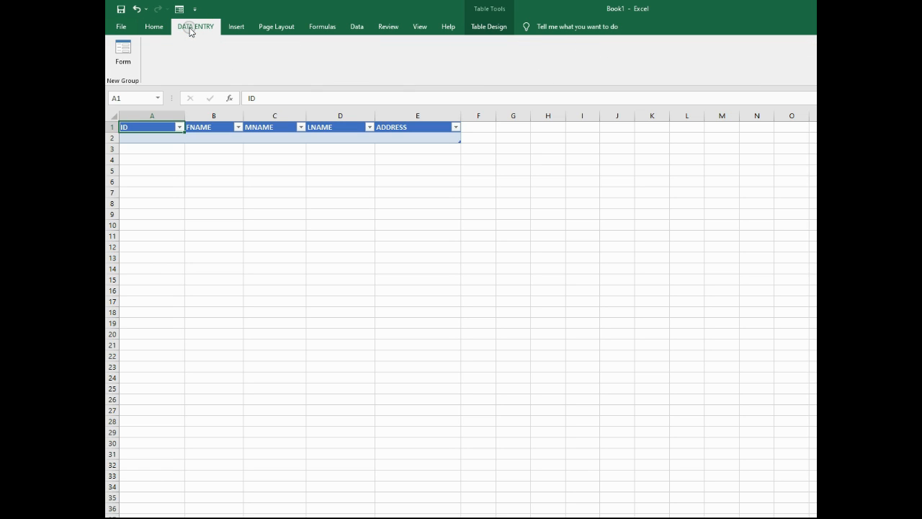
pyautogui.click(124, 54)
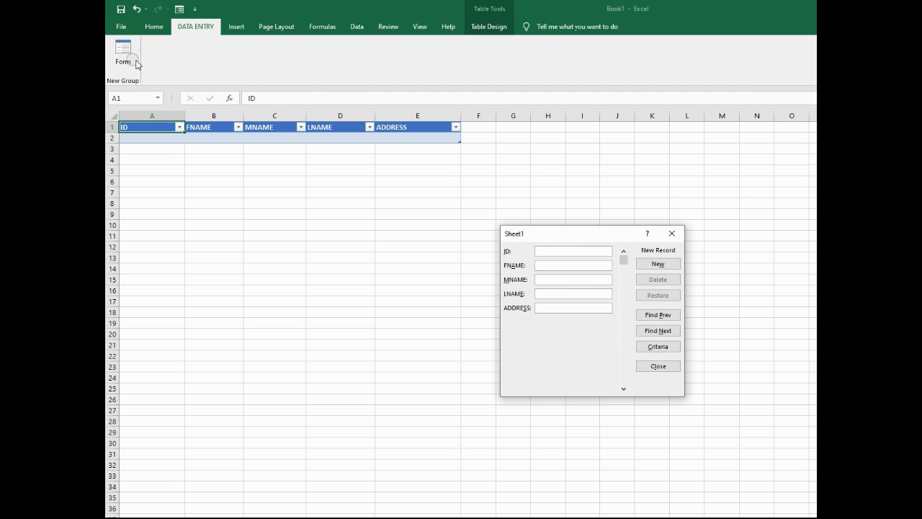
pyautogui.moveTo(582, 235); pyautogui.dragTo(367, 233)
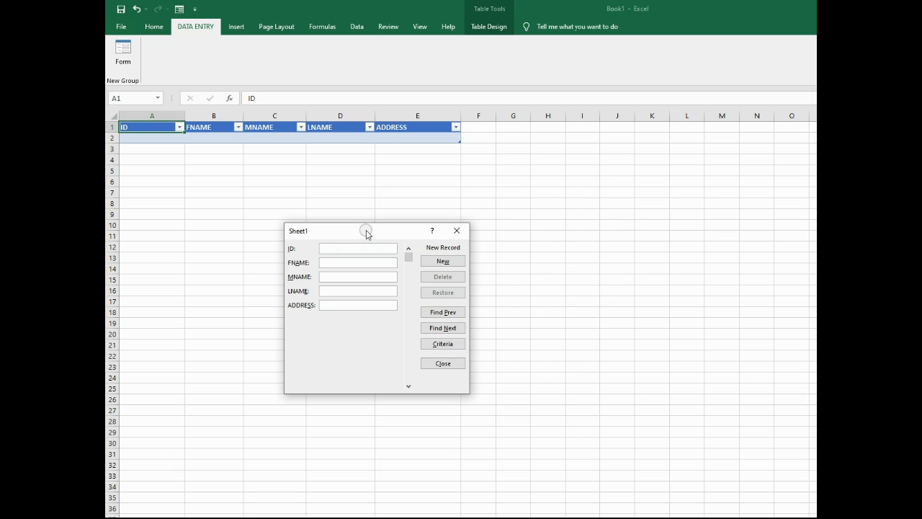
# Step: Add a record with ID 1, FIRST NAME, MIDDLE NAME, LAST NAME and ADDRESS in the matching form fields
pyautogui.click(339, 249)
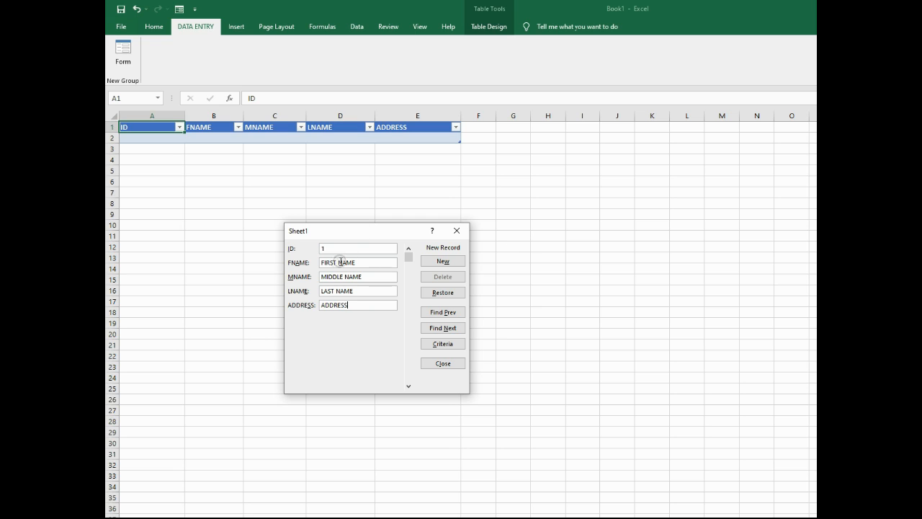
pyautogui.click(369, 307)
pyautogui.click(444, 262)
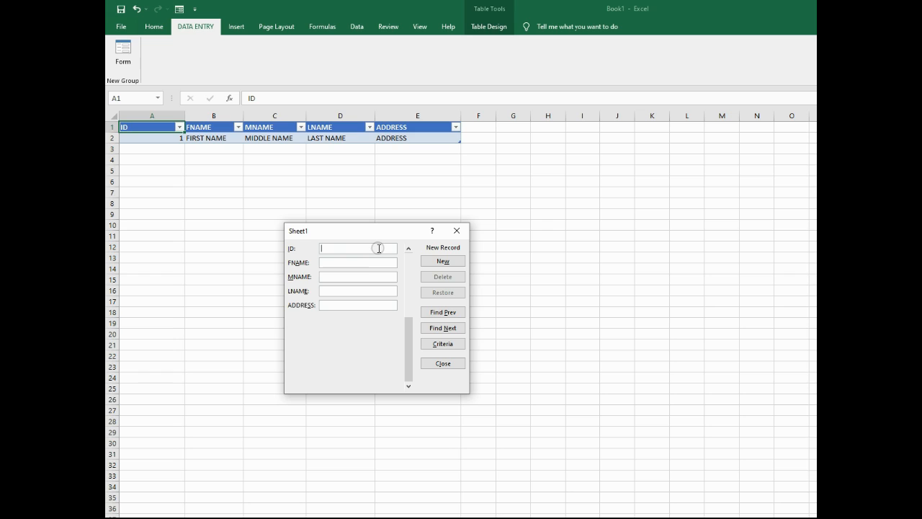
# Step: Add a record with ID 2 and TEST as the FNAME, MNAME, LNAME and ADDRESS values
pyautogui.write('2')
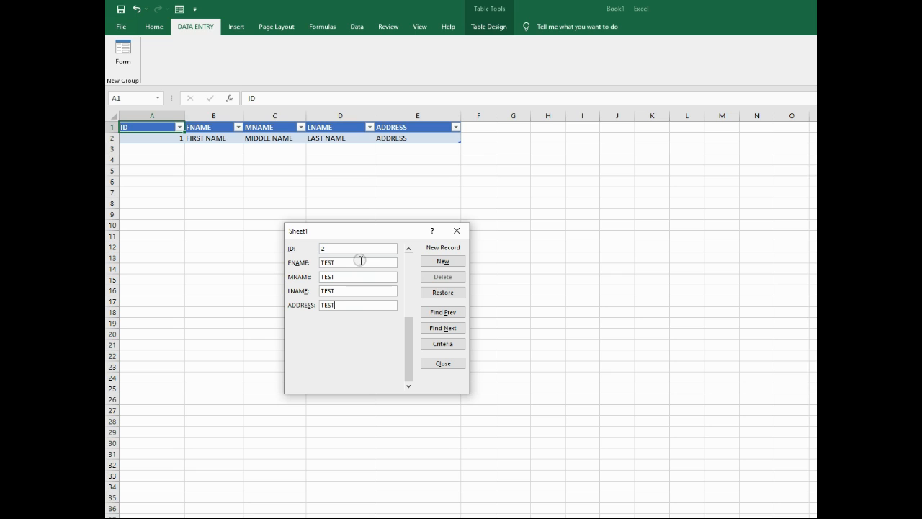
pyautogui.click(445, 262)
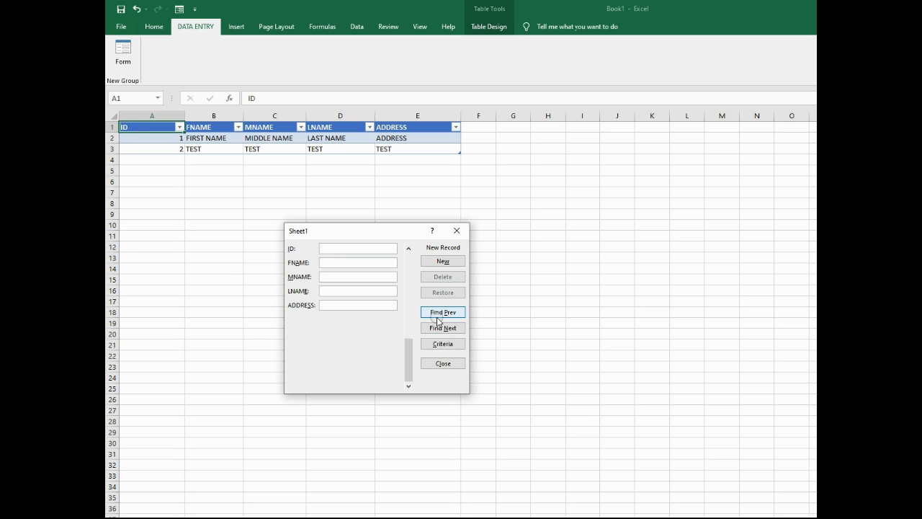
pyautogui.click(322, 249)
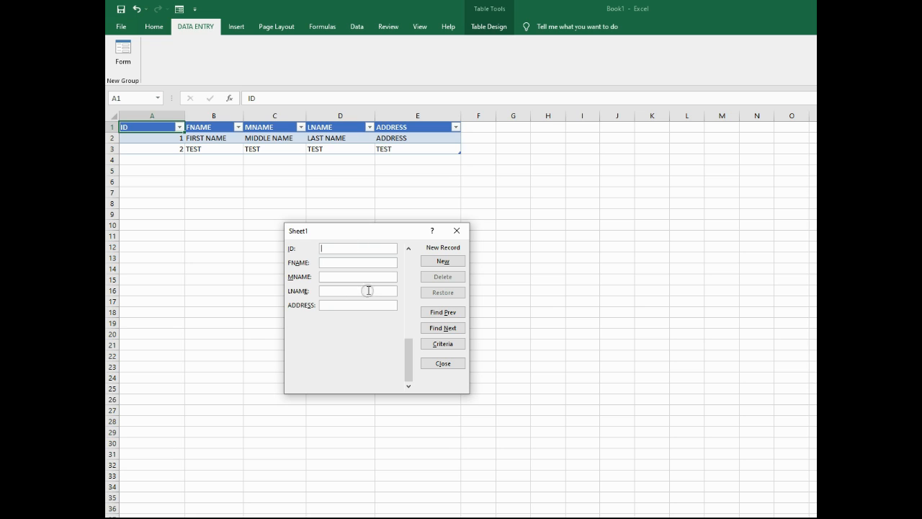
# Step: Browse the form back to the first record and forward to the second, close it, and select both records in the table
pyautogui.click(442, 313)
pyautogui.click(443, 314)
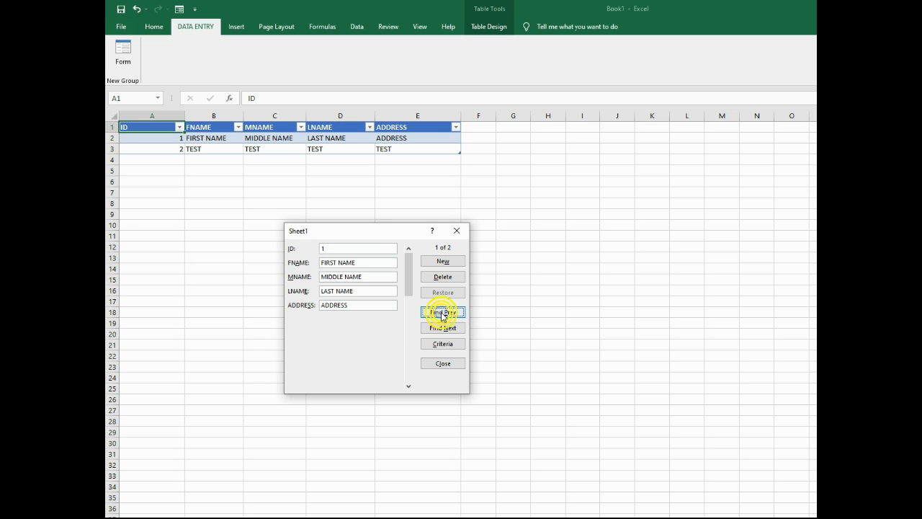
pyautogui.click(450, 328)
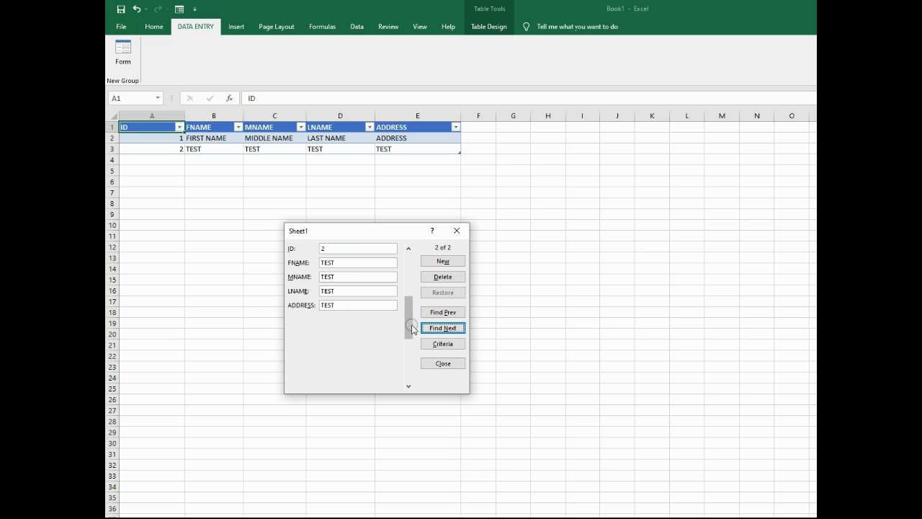
pyautogui.click(441, 365)
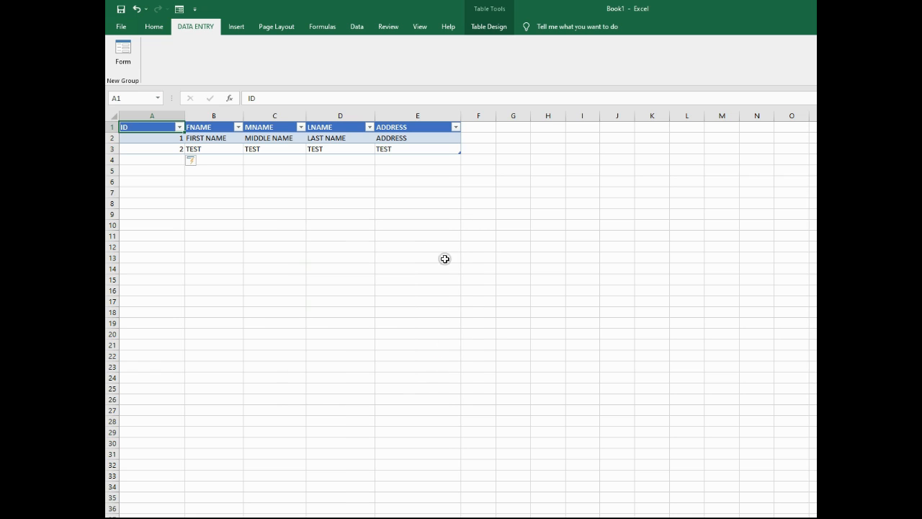
pyautogui.click(151, 147)
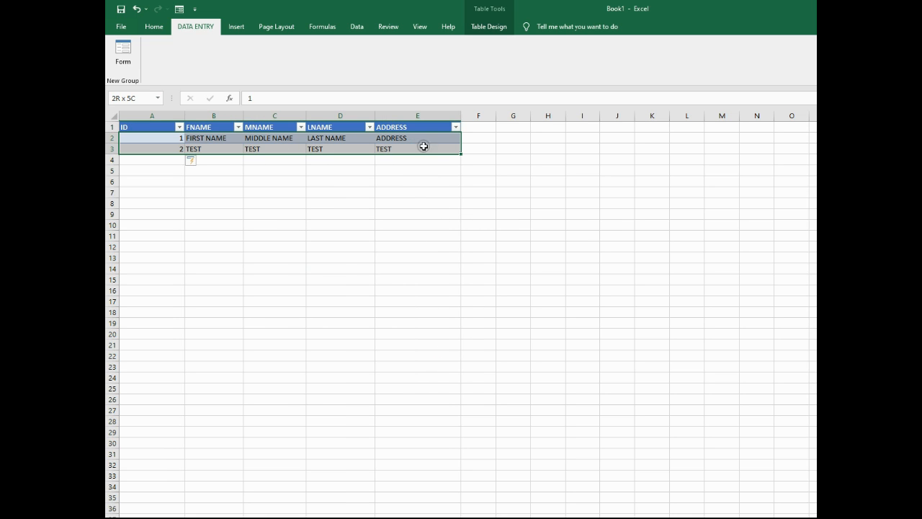